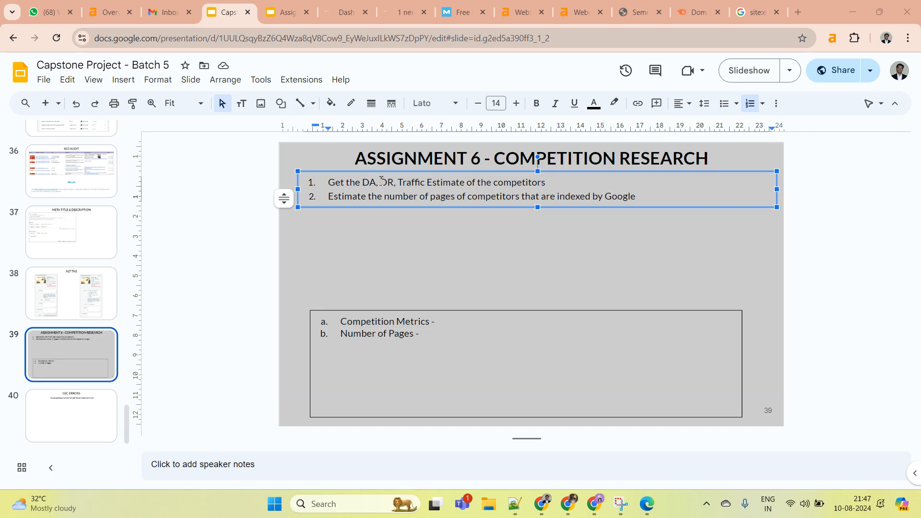
left_click(464, 13)
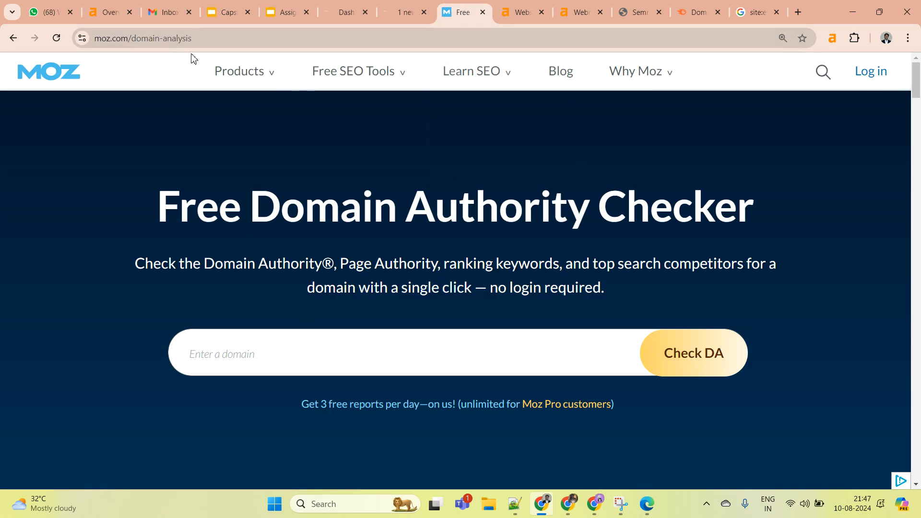
scroll(306, 271, "down", 1)
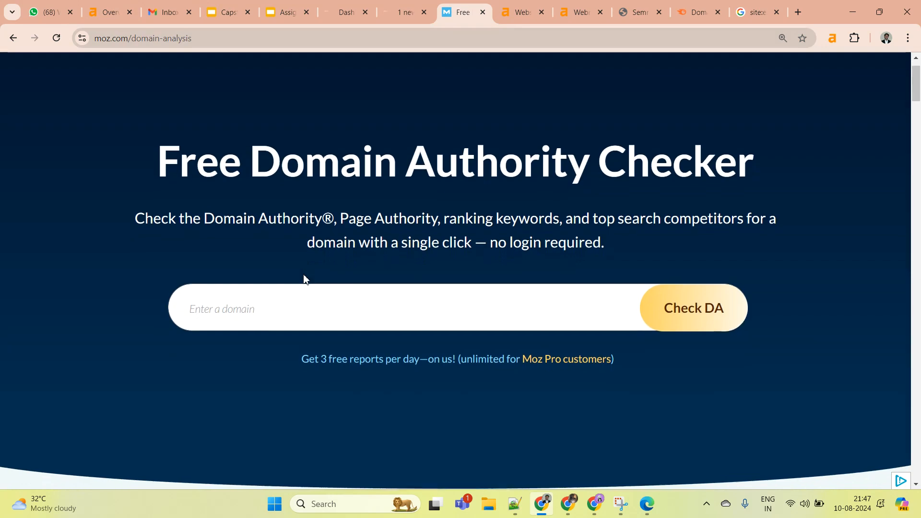
left_click(515, 503)
left_click_drag(167, 75, 3, 80)
key("ctrl+c")
key("alt+Tab")
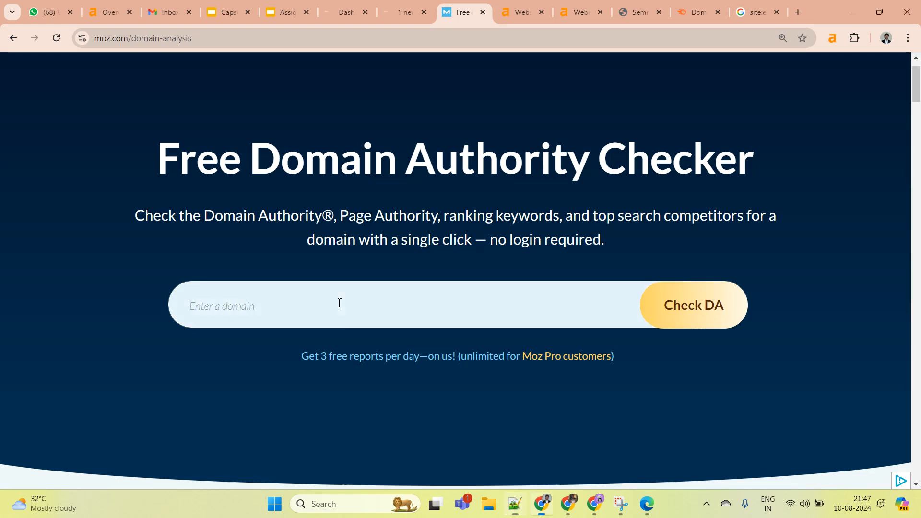
left_click(278, 315)
key("ctrl+v")
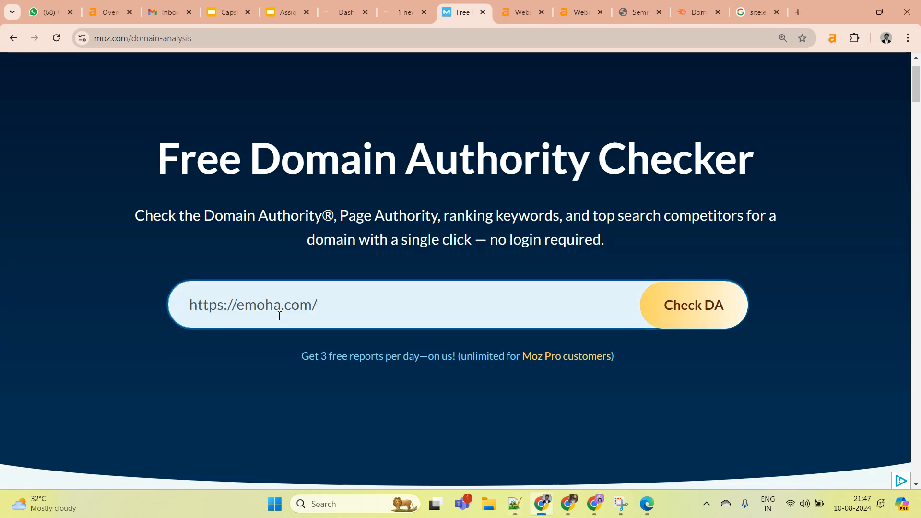
left_click(714, 325)
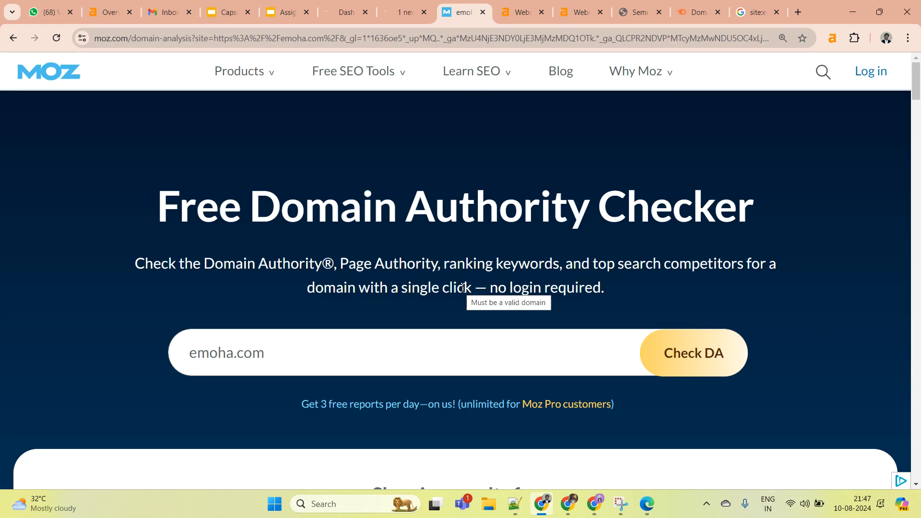
Step: Examine the Domain Authority, Linking Root Domains, Ranking Keywords and Spam Score in the Moz results for emoha.com
scroll(538, 358, "down", 6)
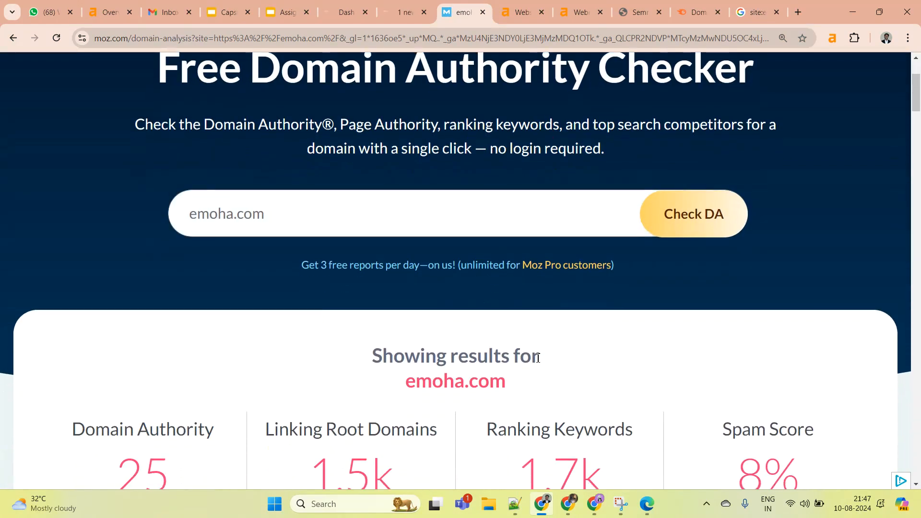
scroll(538, 358, "down", 1)
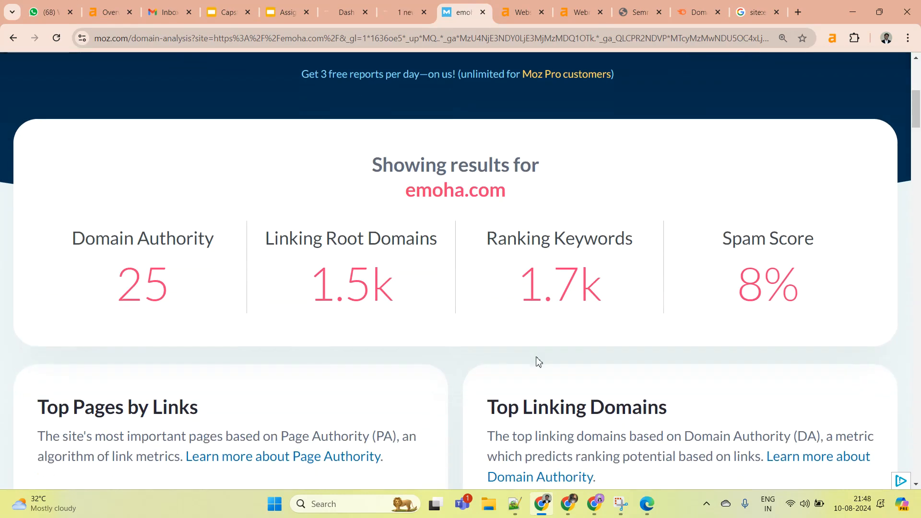
scroll(349, 183, "up", 1)
scroll(391, 180, "down", 1)
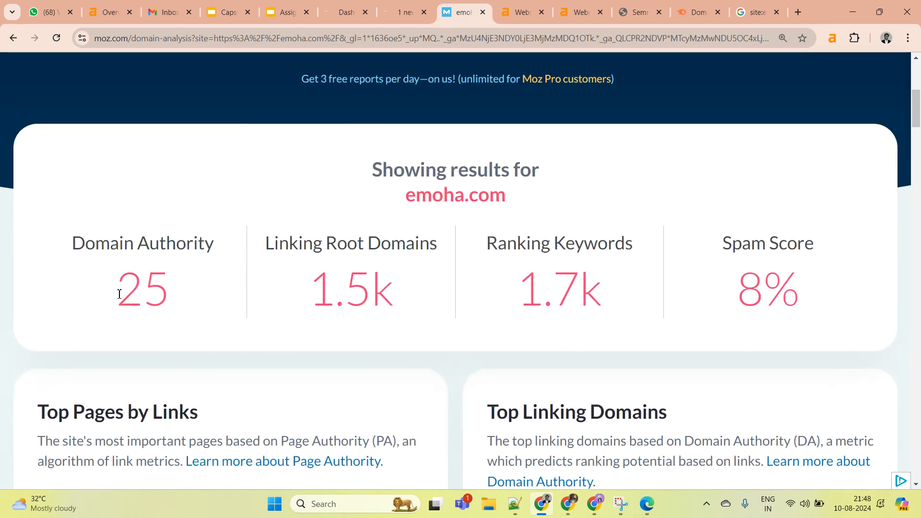
left_click_drag(120, 294, 179, 305)
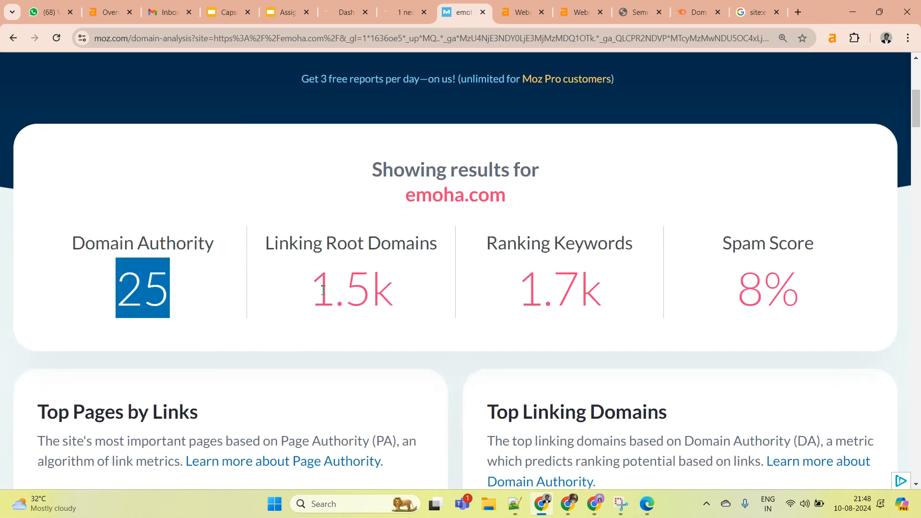
left_click_drag(323, 290, 417, 296)
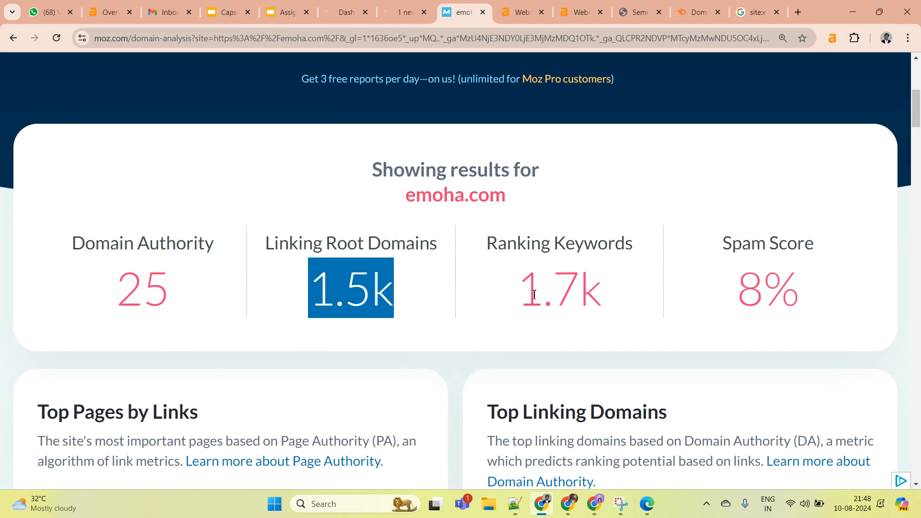
left_click_drag(544, 293, 604, 300)
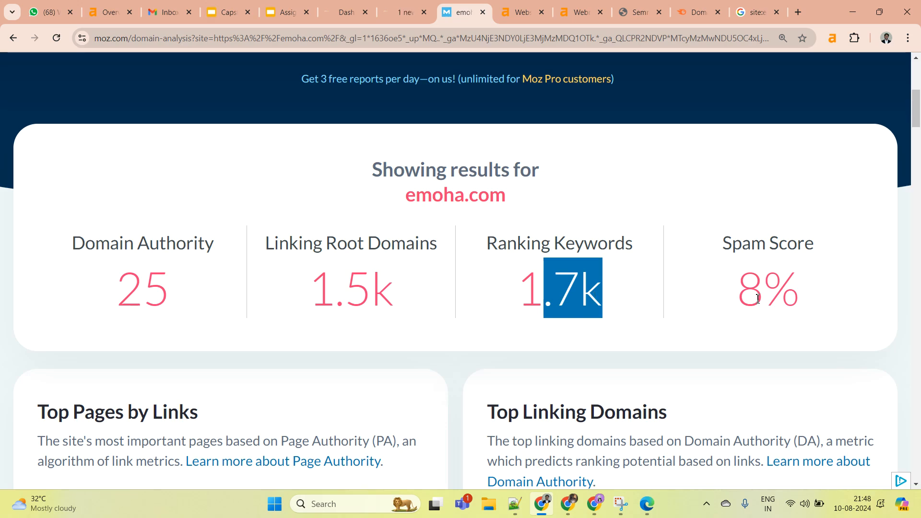
left_click_drag(918, 115, 919, 259)
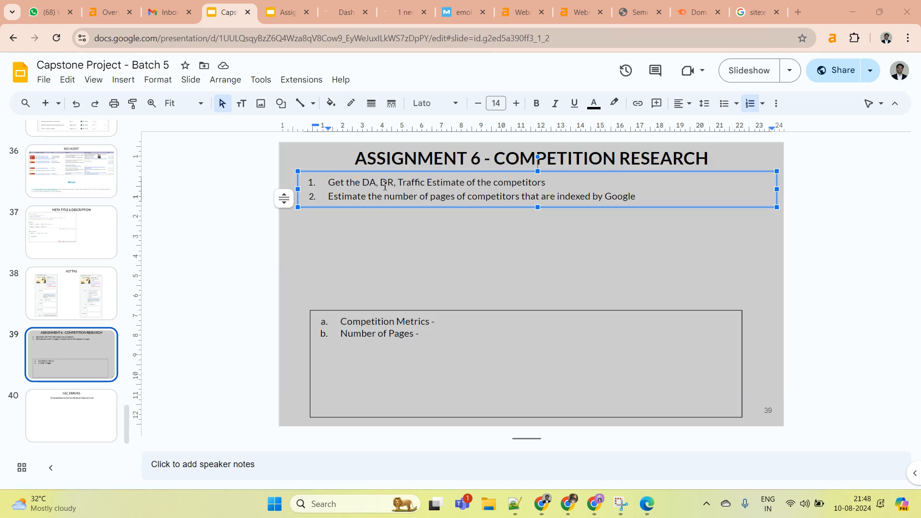
left_click(521, 4)
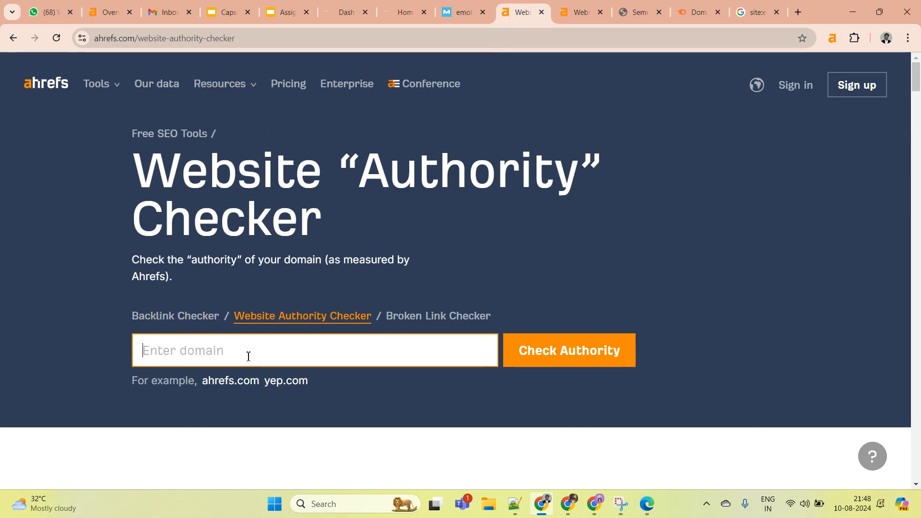
key("ctrl+v")
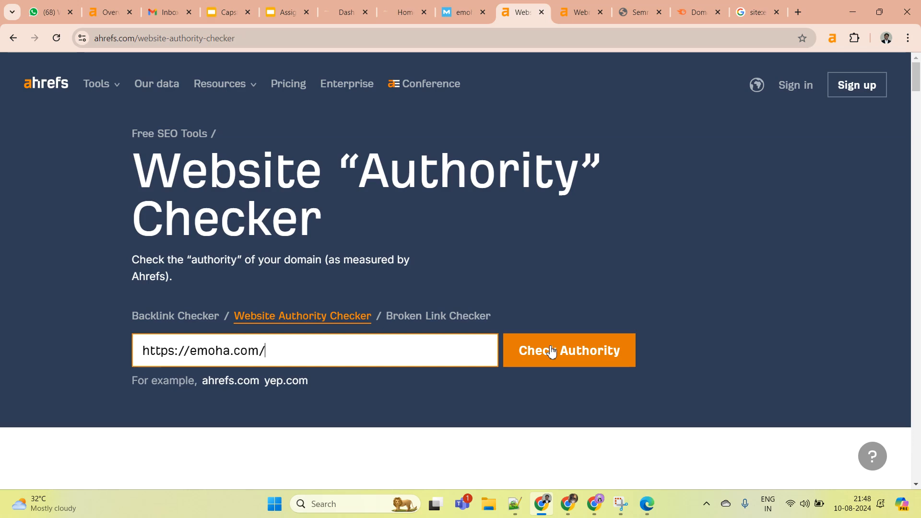
left_click(552, 350)
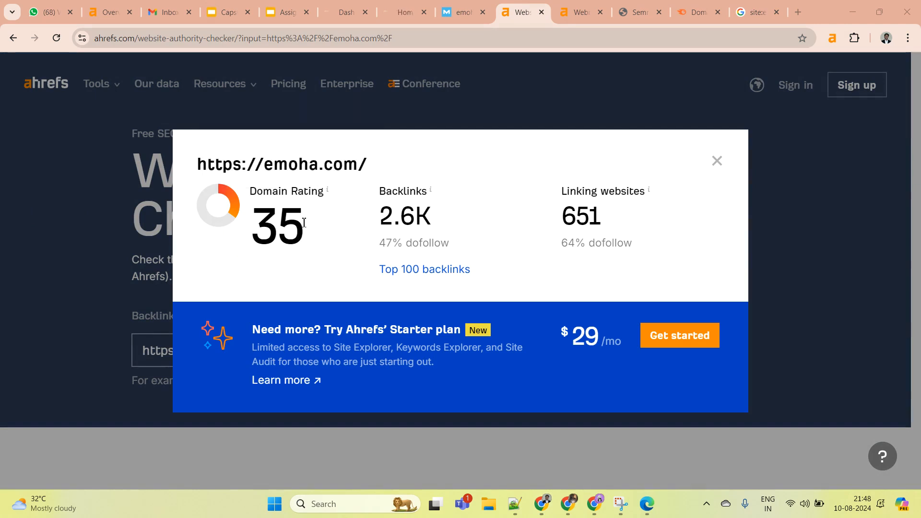
left_click_drag(433, 218, 383, 220)
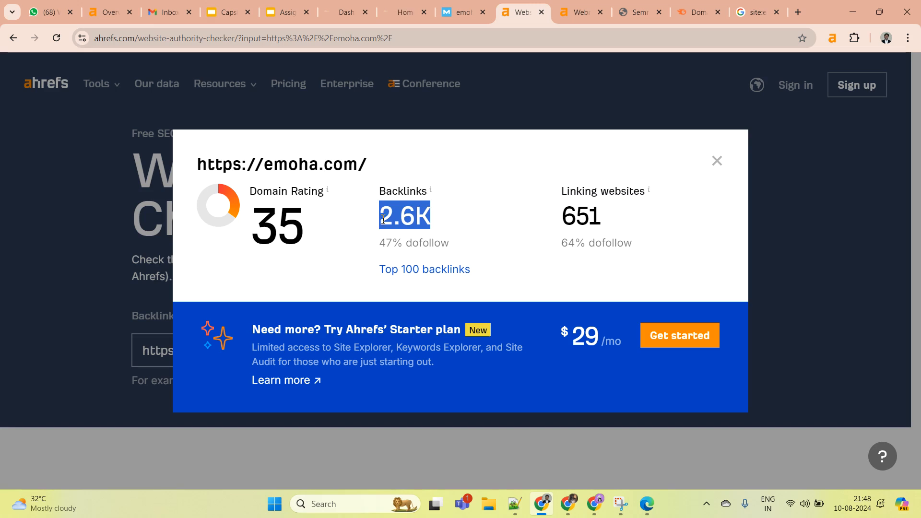
double_click(582, 218)
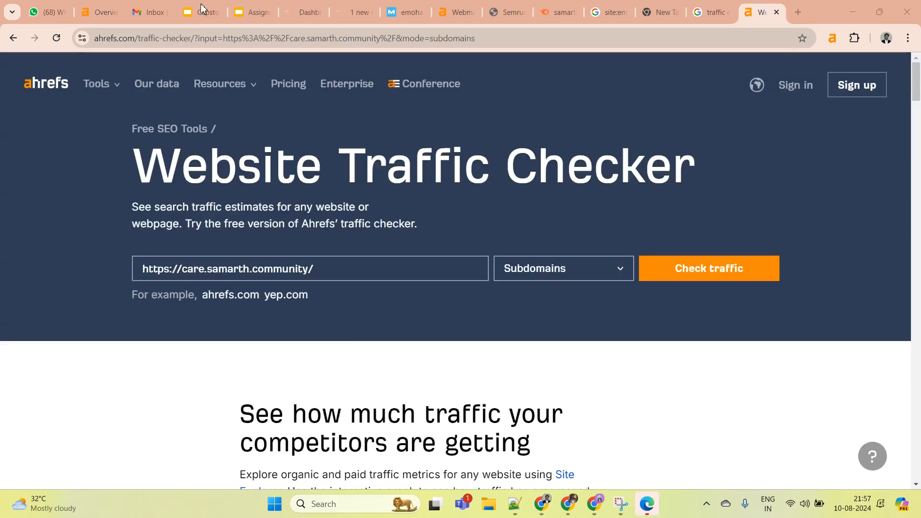
left_click(201, 8)
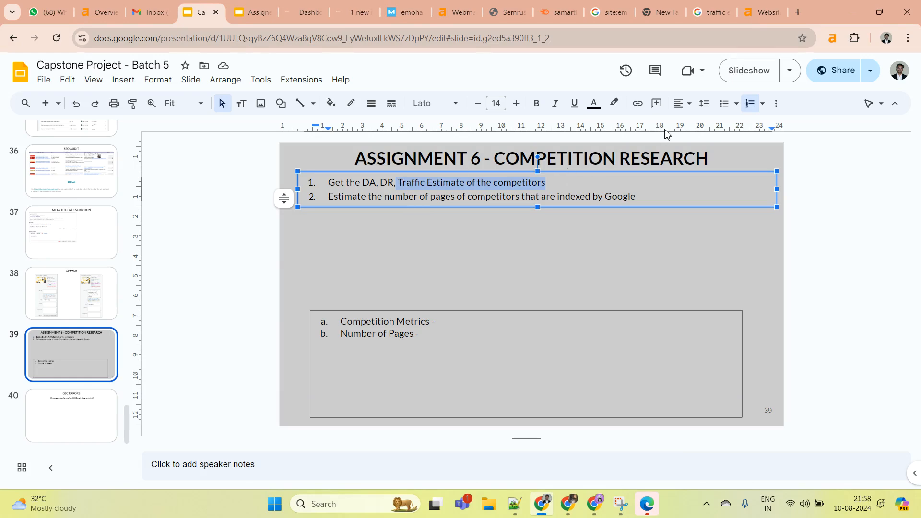
left_click(782, 7)
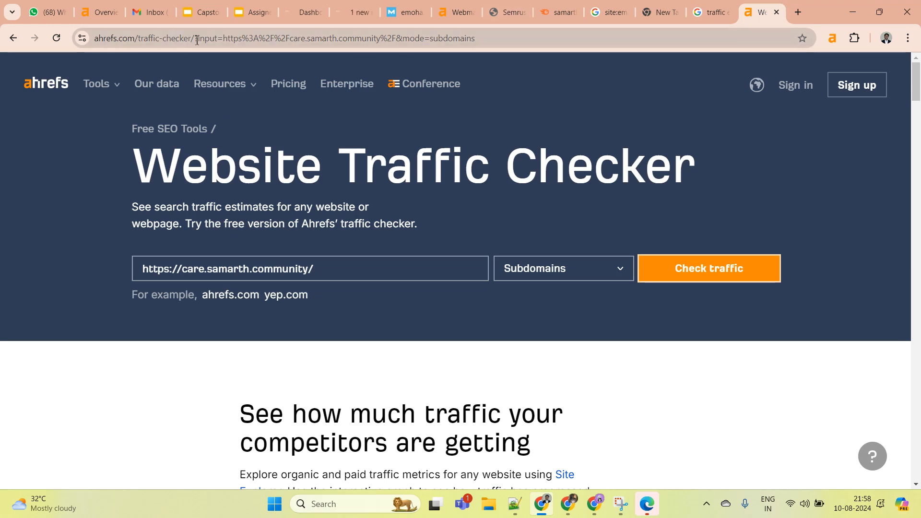
left_click(351, 267)
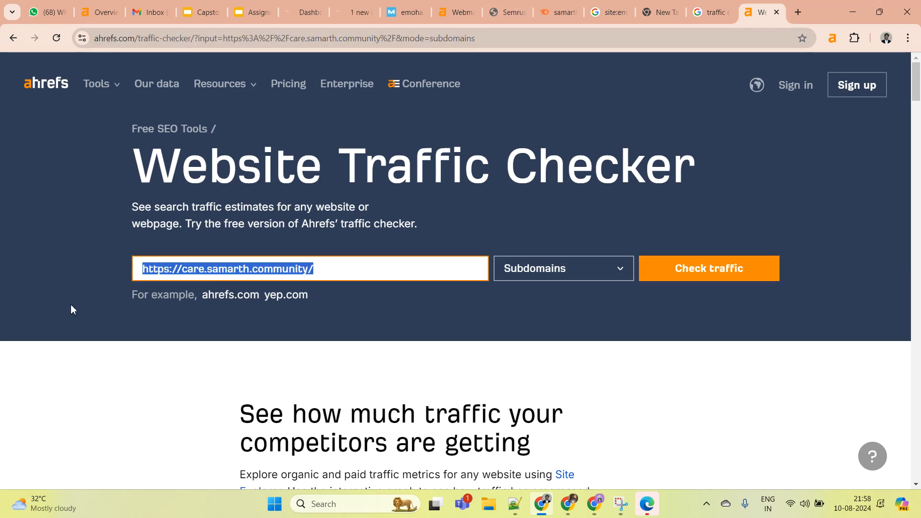
left_click(698, 279)
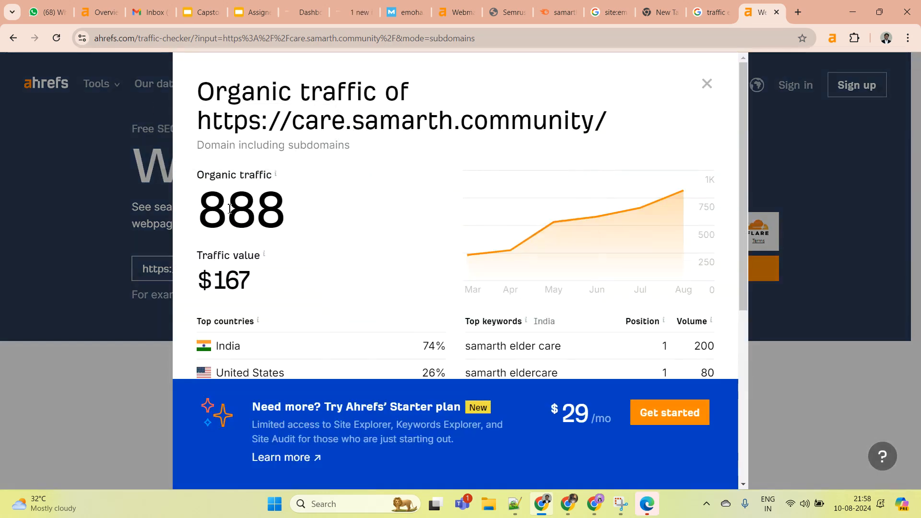
scroll(264, 308, "down", 3)
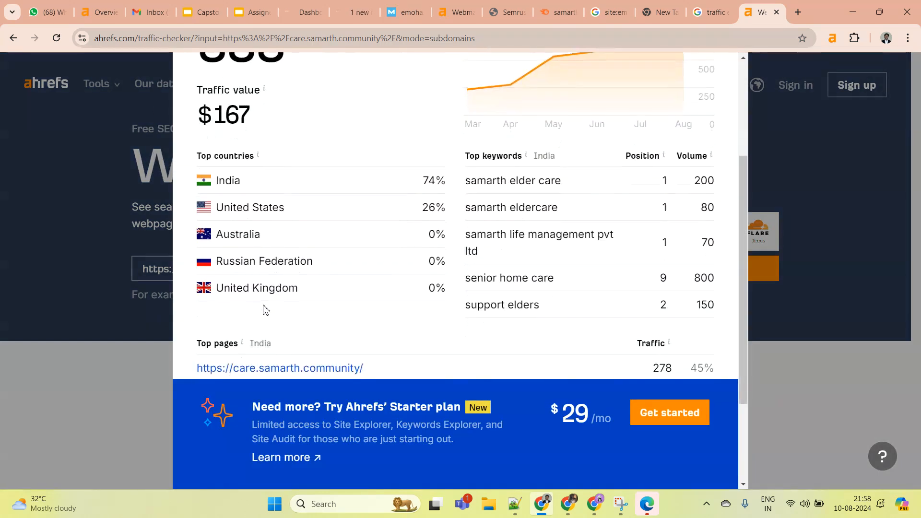
scroll(264, 309, "down", 1)
scroll(431, 185, "up", 4)
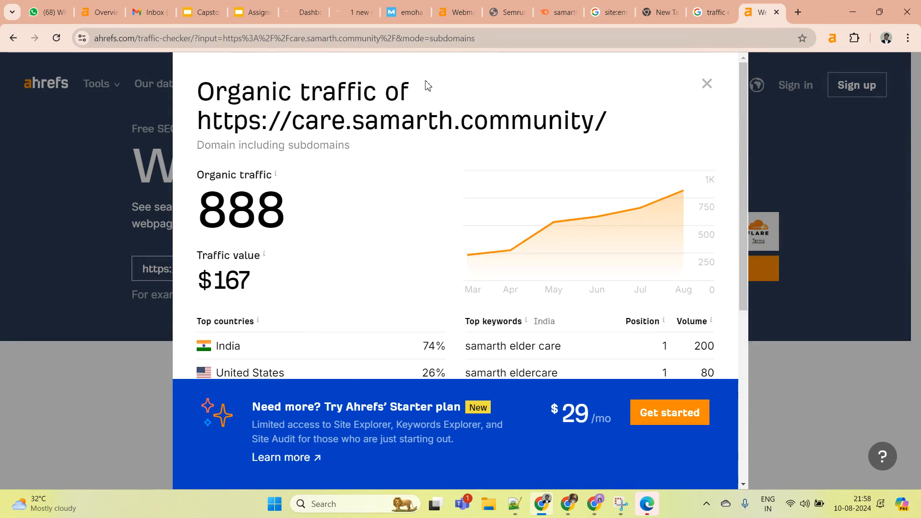
mouse_move(599, 210)
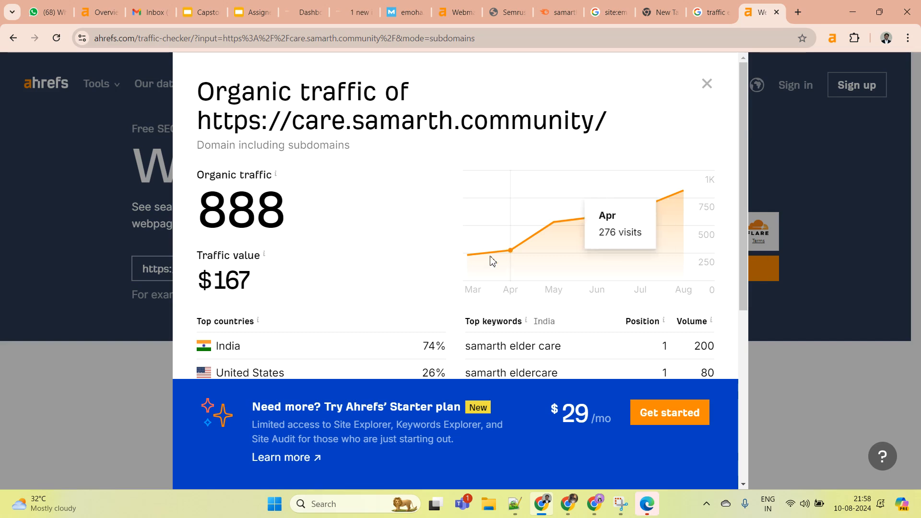
key("ctrl+4")
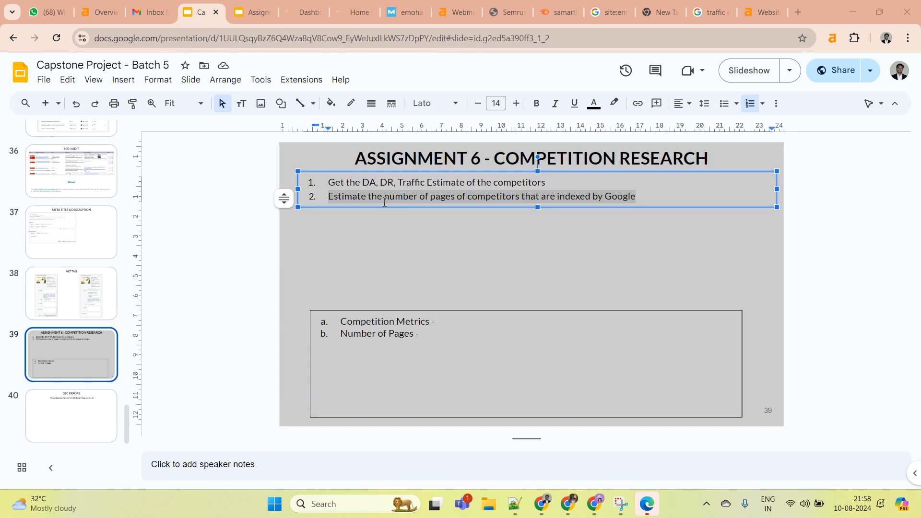
left_click(798, 12)
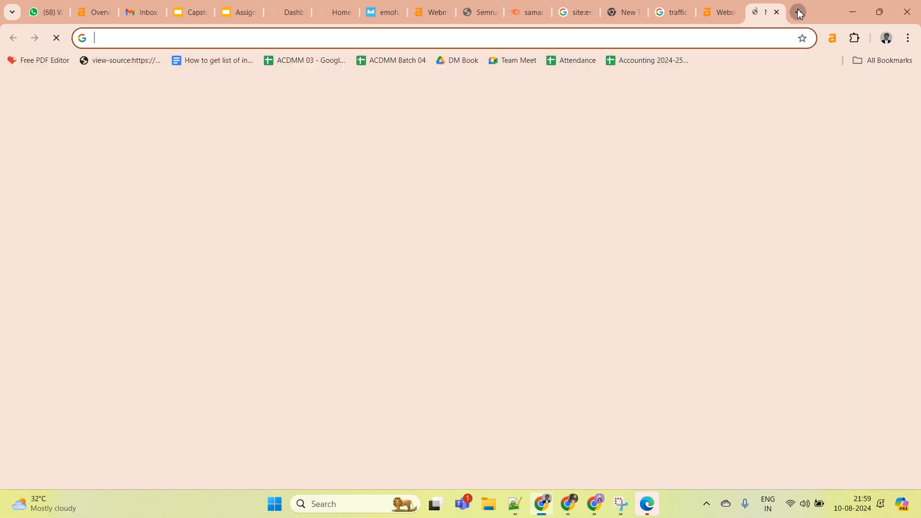
type("aite")
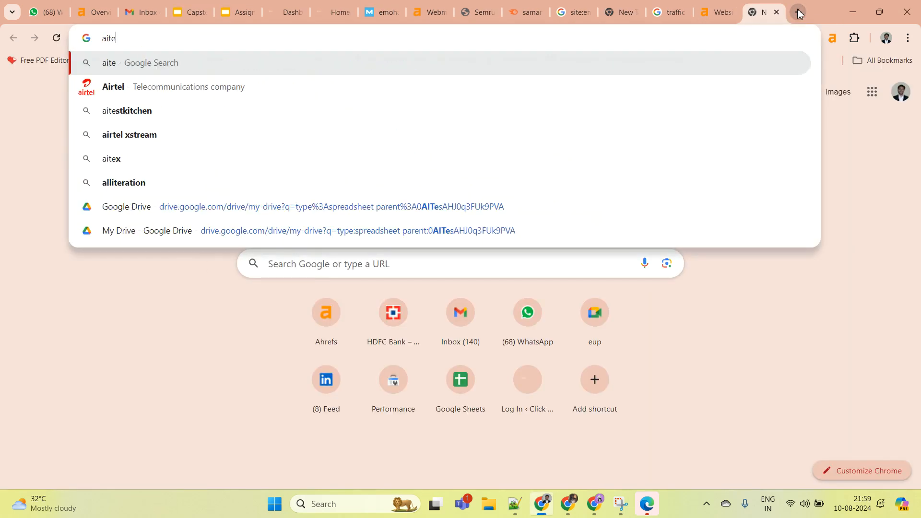
key("BackSpace")
key("BackSpace")
key("BackSpace")
key("BackSpace")
type("site:")
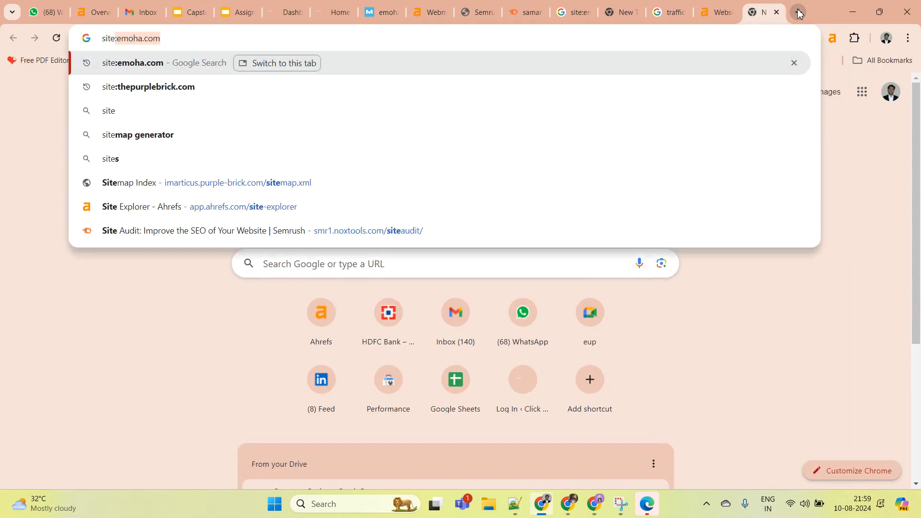
type("https://emoha.com/")
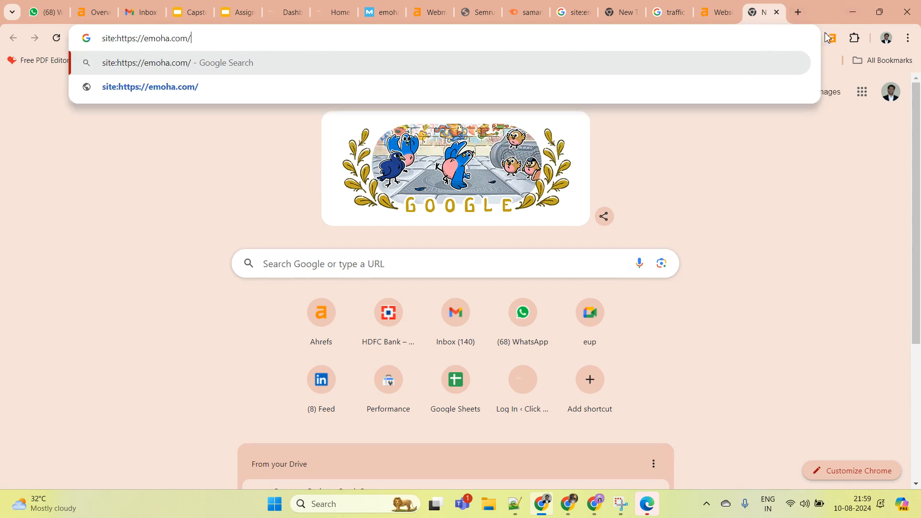
Step: Remove the protocol and trailing slash from the query so that it reads site:emoha.com
left_click(150, 43)
key("BackSpace")
key("BackSpace")
key("BackSpace")
key("BackSpace")
key("BackSpace")
key("BackSpace")
key("BackSpace")
key("BackSpace")
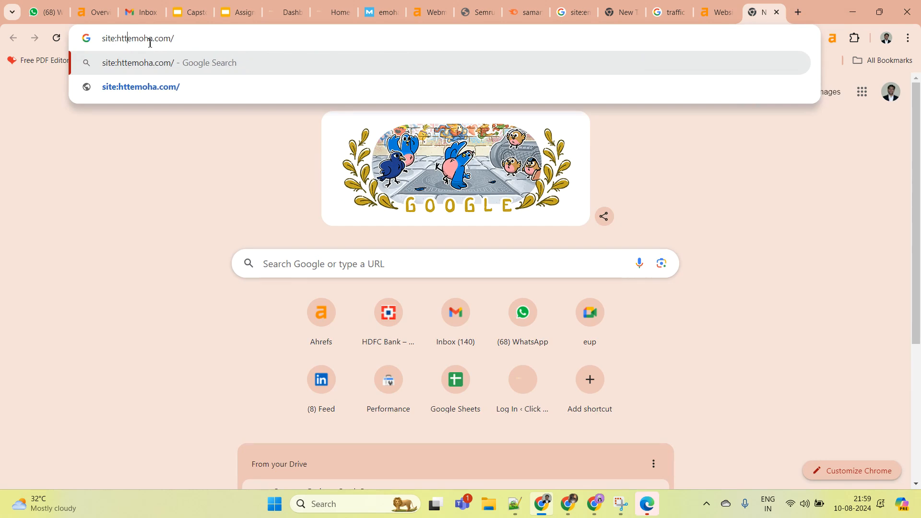
left_click(174, 38)
key("BackSpace")
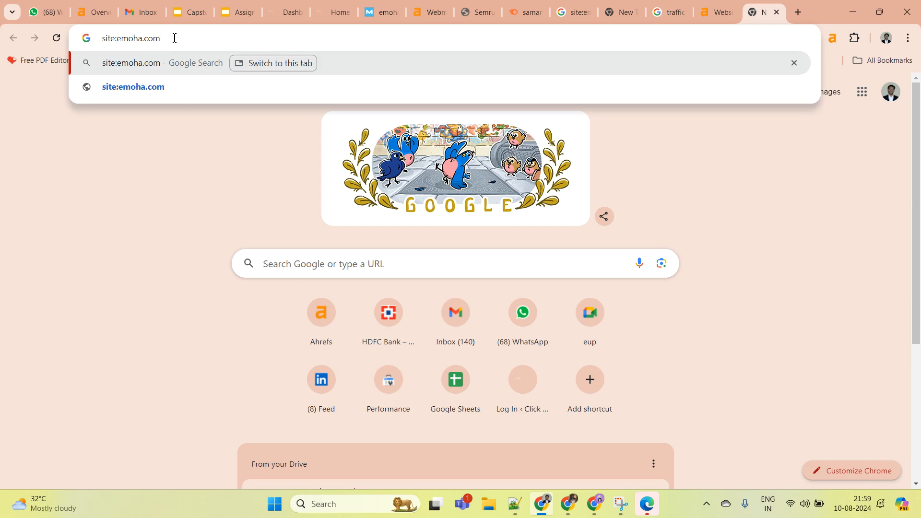
Step: Run the site:emoha.com search and display the estimated number of indexed pages
key("Return")
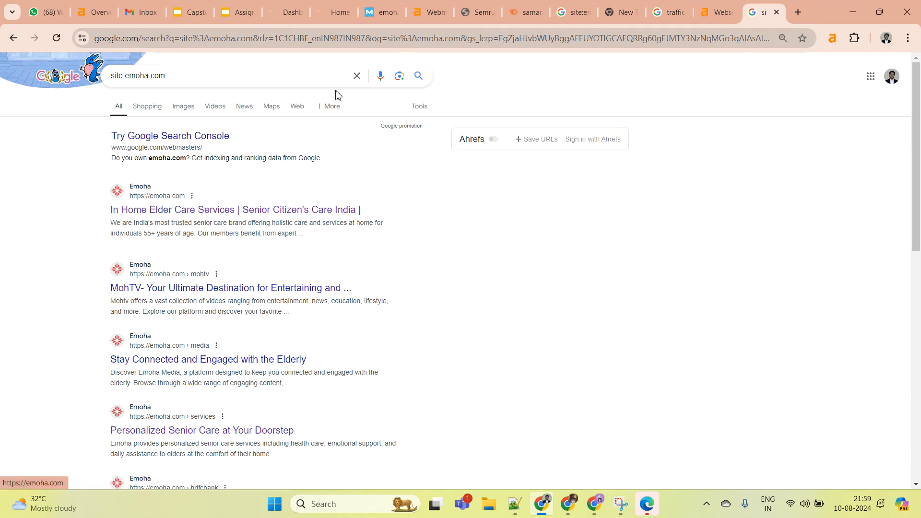
left_click(424, 114)
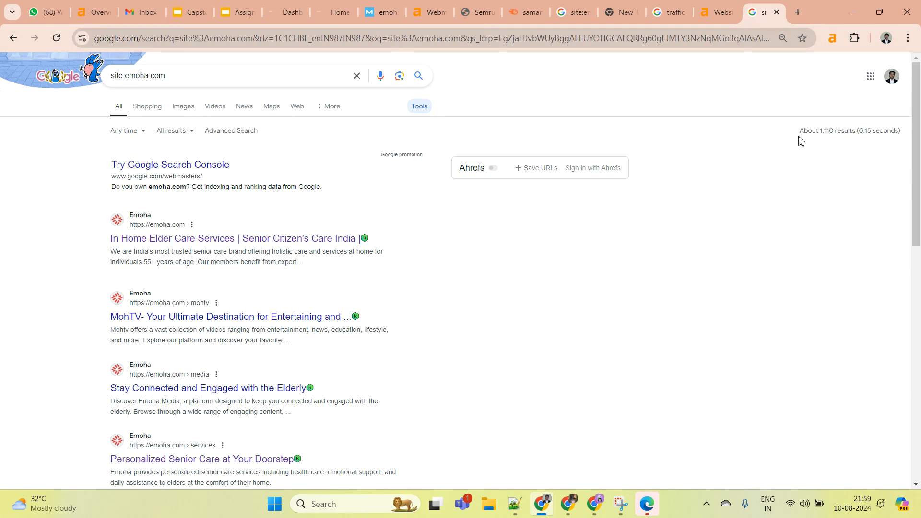
mouse_move(800, 134)
left_mouse_down()
mouse_move(857, 132)
mouse_move(800, 137)
left_mouse_up()
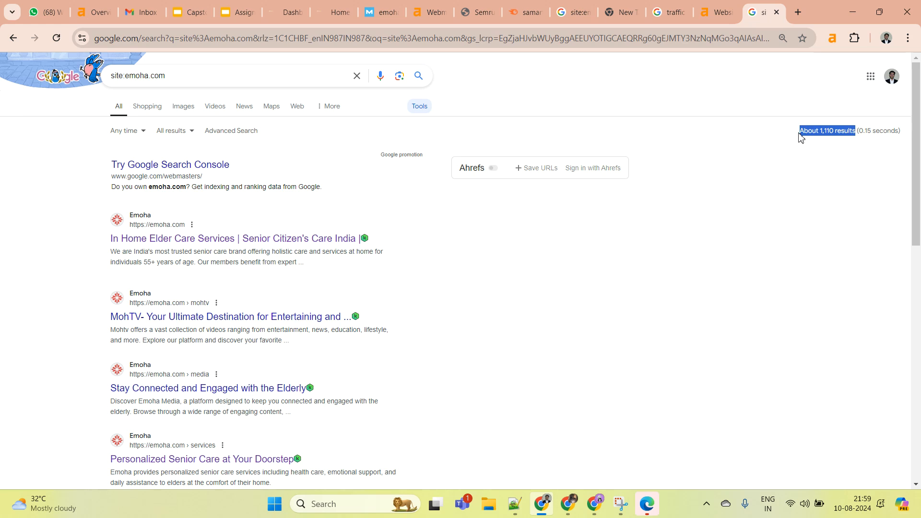